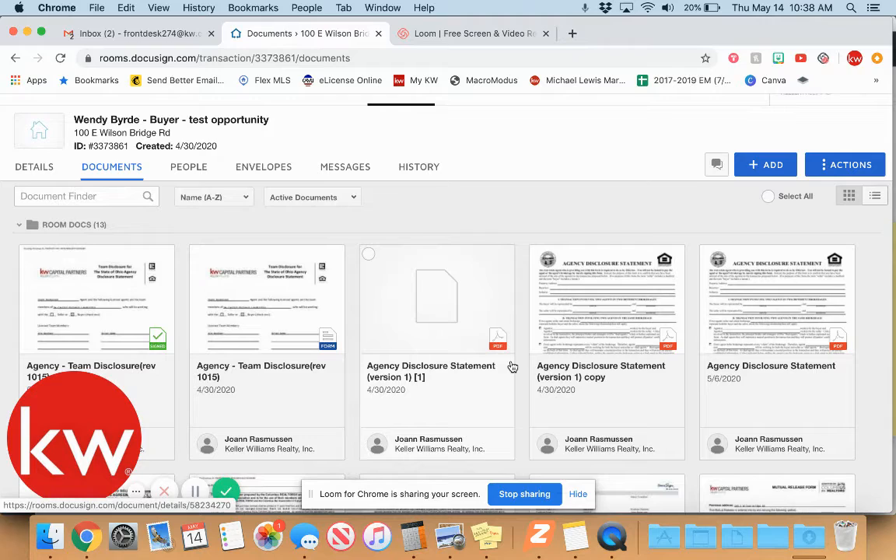
# Scroll the room's documents and tick the unsigned CBOR - Real Estate Purchase Contract card.
pyautogui.scroll(-1, 513, 367)
pyautogui.scroll(3, 513, 366)
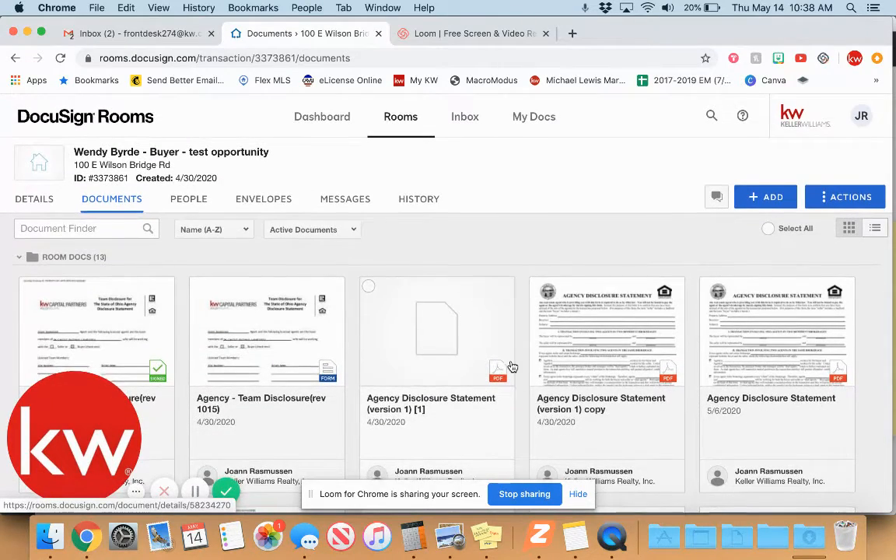
pyautogui.scroll(-2, 513, 367)
pyautogui.scroll(-3, 513, 367)
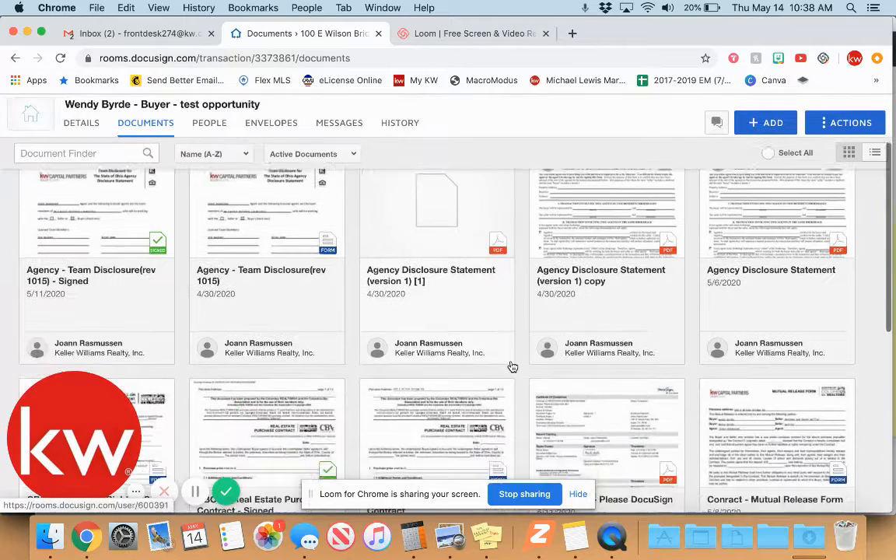
pyautogui.scroll(-2, 513, 367)
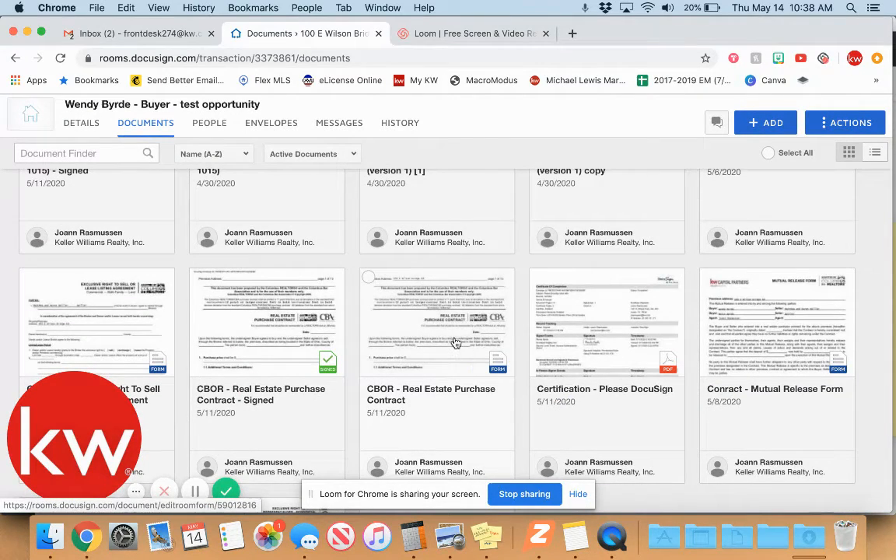
pyautogui.click(369, 278)
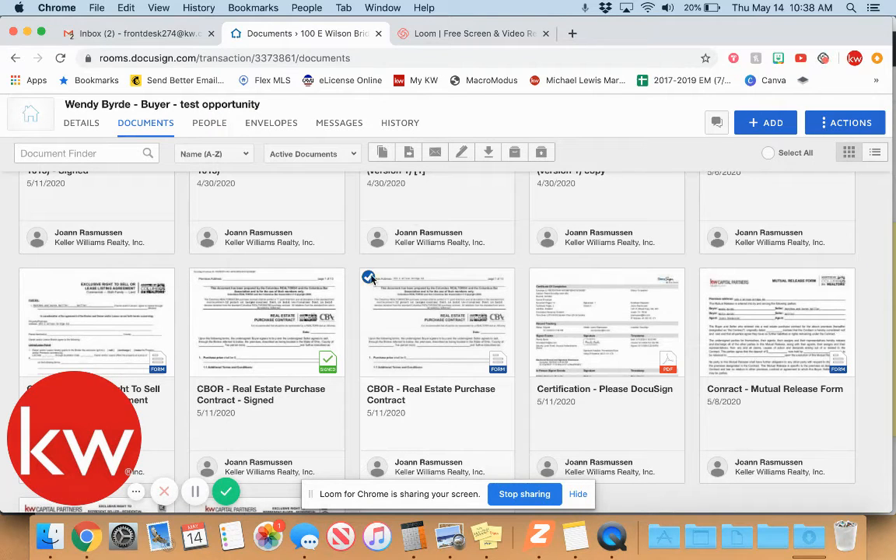
# Start a new envelope with the CBOR contract and bring up the Add Recipient options.
pyautogui.click(462, 153)
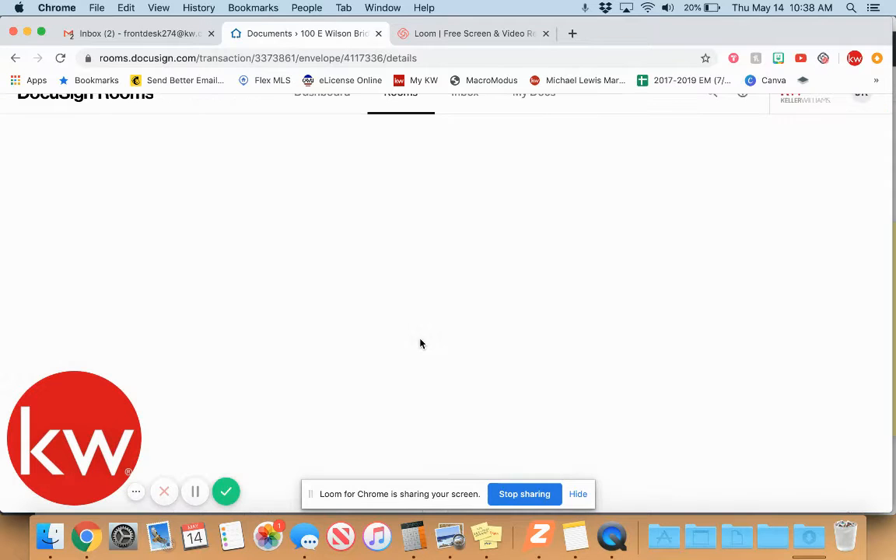
pyautogui.scroll(-6, 350, 298)
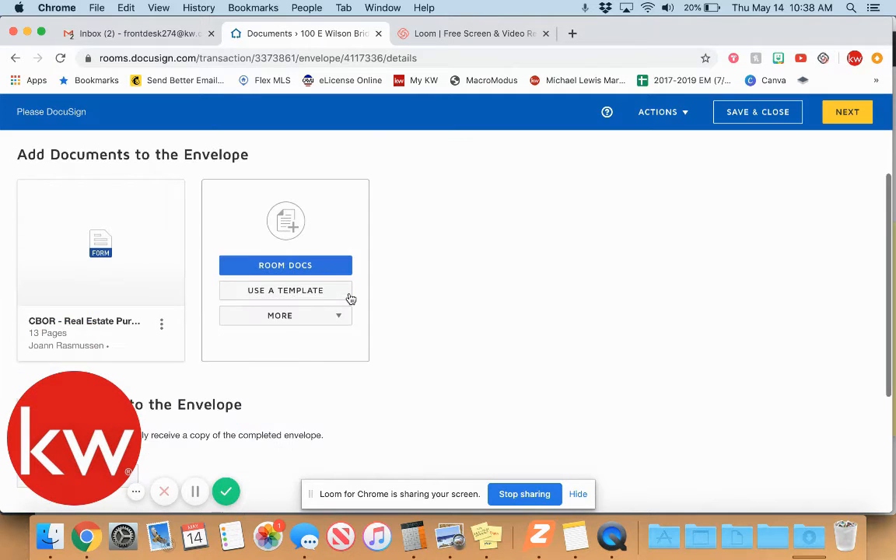
pyautogui.scroll(-1, 350, 298)
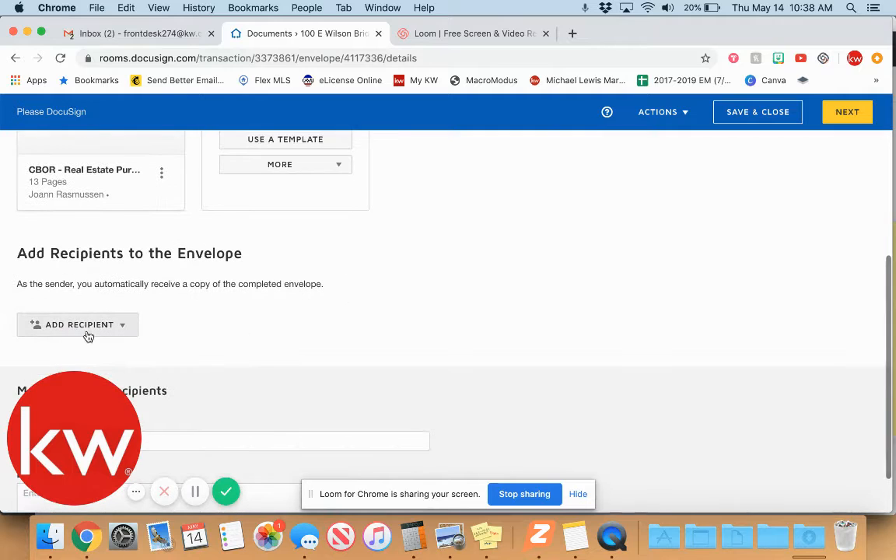
pyautogui.click(120, 334)
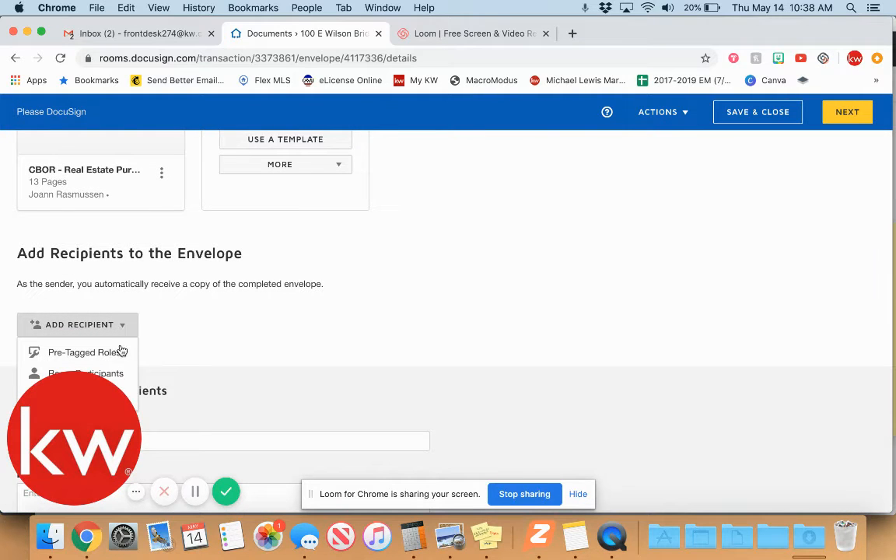
# Choose Pre-Tagged Roles and assign the two buyer contacts to Buyer One and Buyer Two.
pyautogui.click(84, 353)
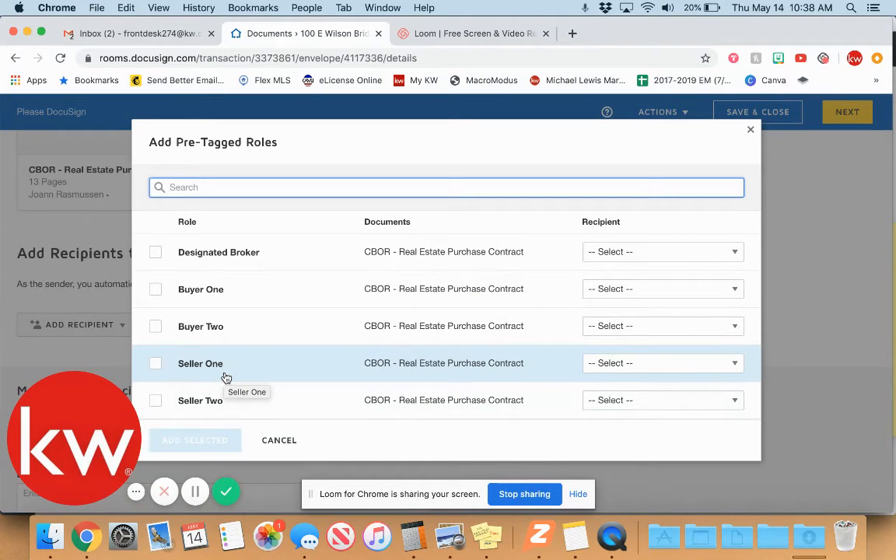
pyautogui.click(644, 289)
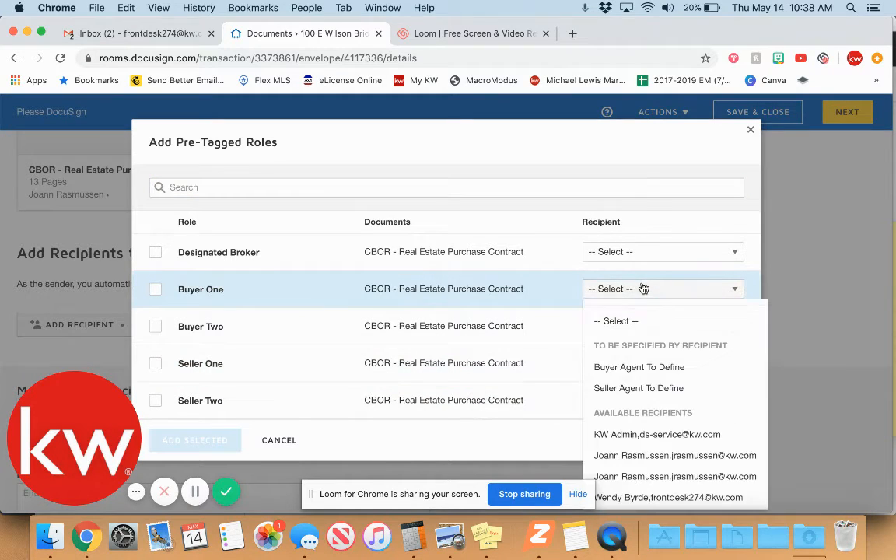
pyautogui.scroll(-2, 652, 449)
pyautogui.click(622, 428)
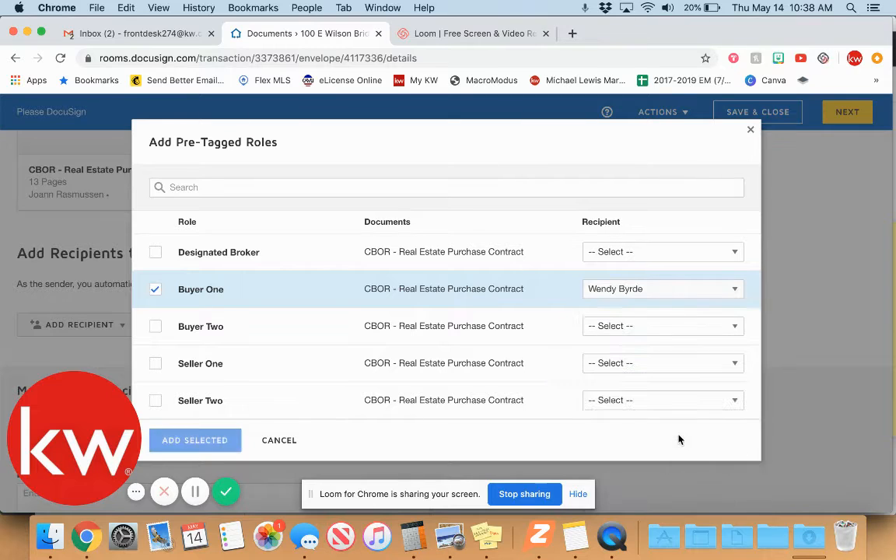
pyautogui.click(658, 336)
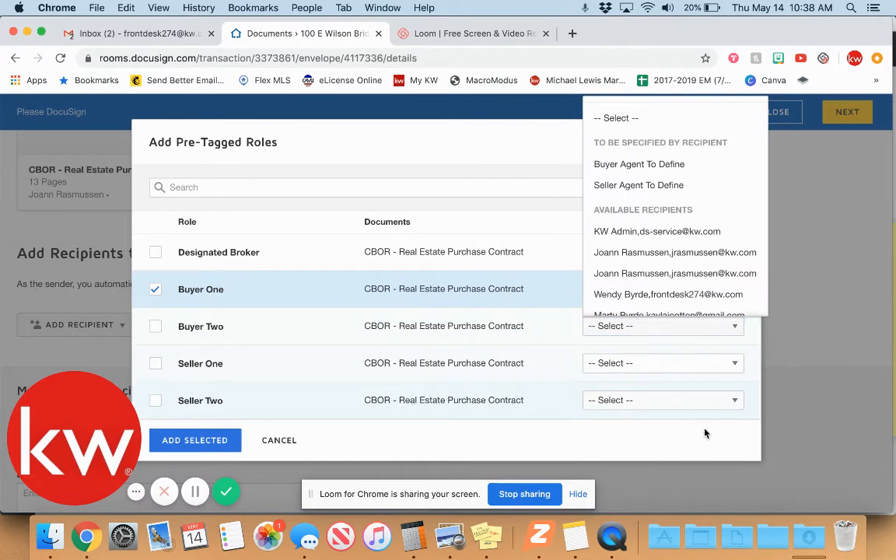
pyautogui.scroll(-1, 672, 289)
pyautogui.click(671, 286)
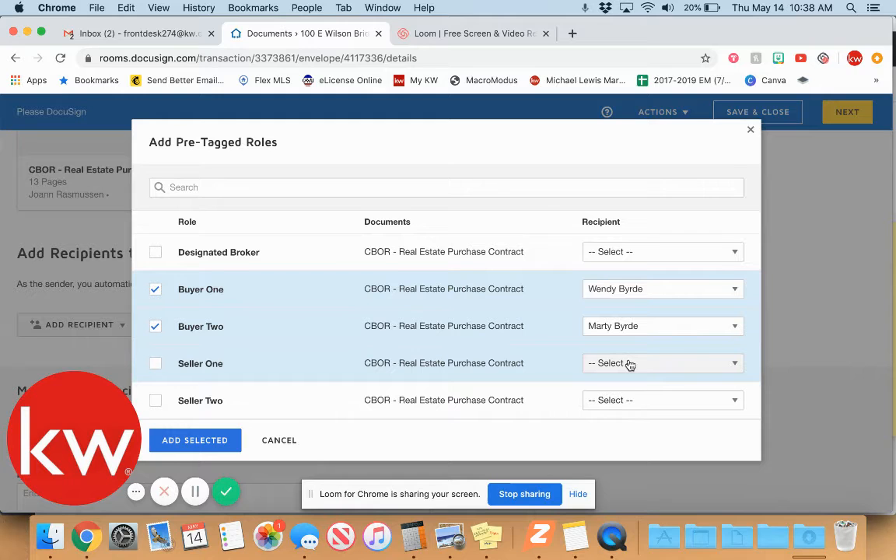
# Set Seller One and Seller Two to Seller Agent To Define and add the selected roles.
pyautogui.click(632, 364)
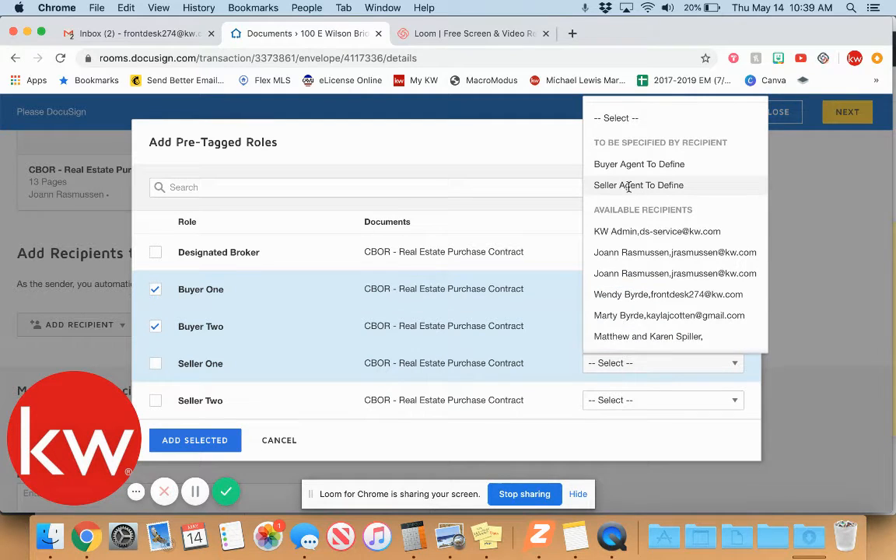
pyautogui.click(628, 187)
pyautogui.click(625, 399)
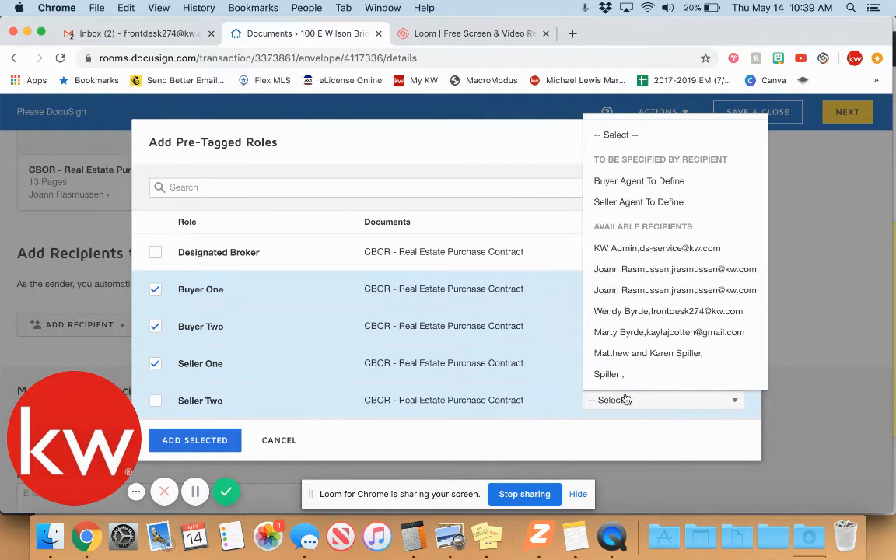
pyautogui.click(596, 204)
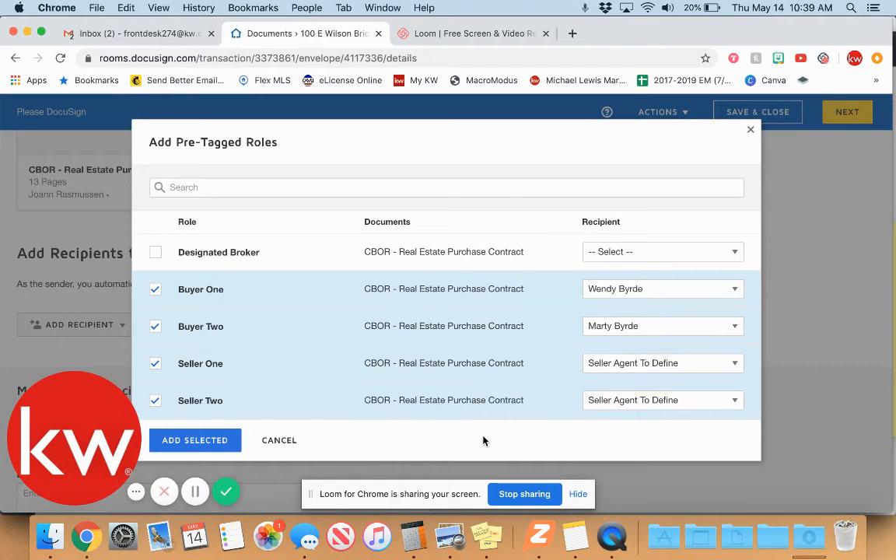
pyautogui.click(195, 440)
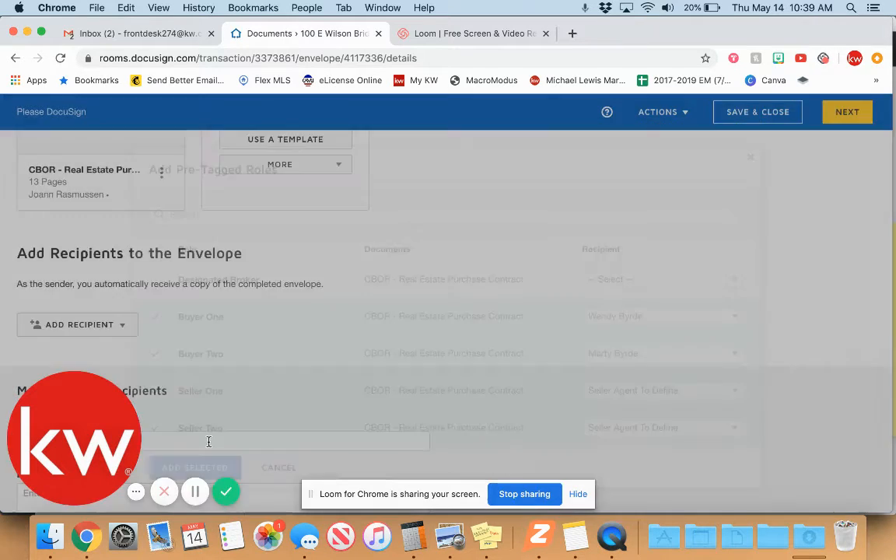
# Scroll to the empty Seller Agent, Seller One and Seller Two cards and select the Seller Agent name field.
pyautogui.scroll(-1, 217, 326)
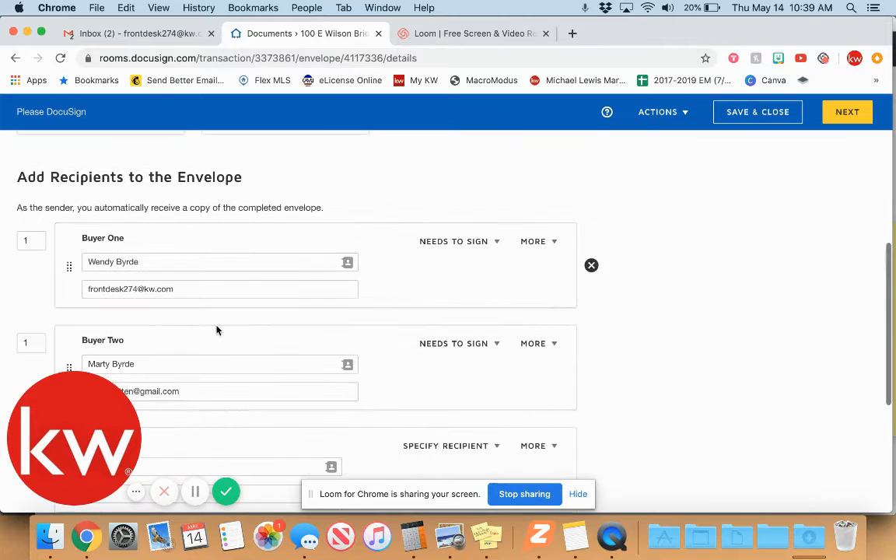
pyautogui.moveTo(53, 409); pyautogui.dragTo(526, 556)
pyautogui.scroll(-6, 477, 259)
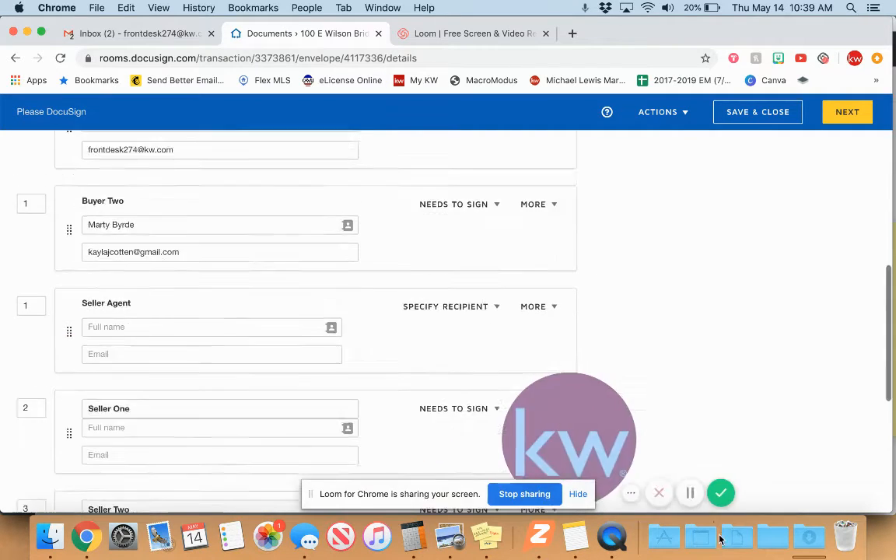
pyautogui.scroll(4, 477, 256)
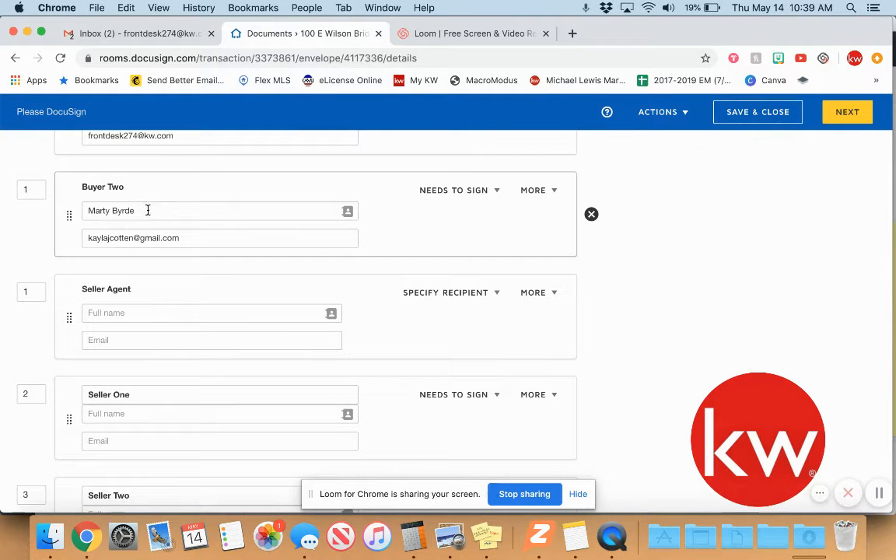
pyautogui.scroll(2, 151, 211)
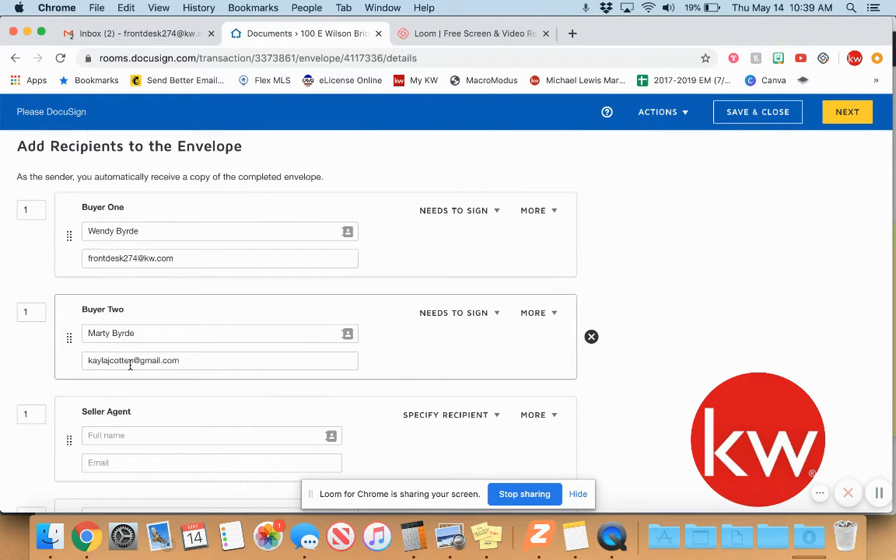
pyautogui.scroll(-3, 128, 363)
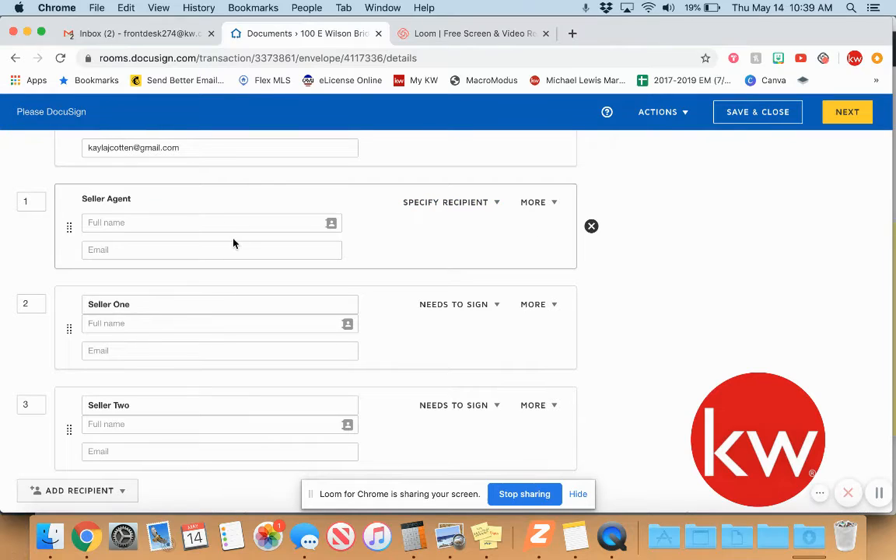
pyautogui.click(209, 222)
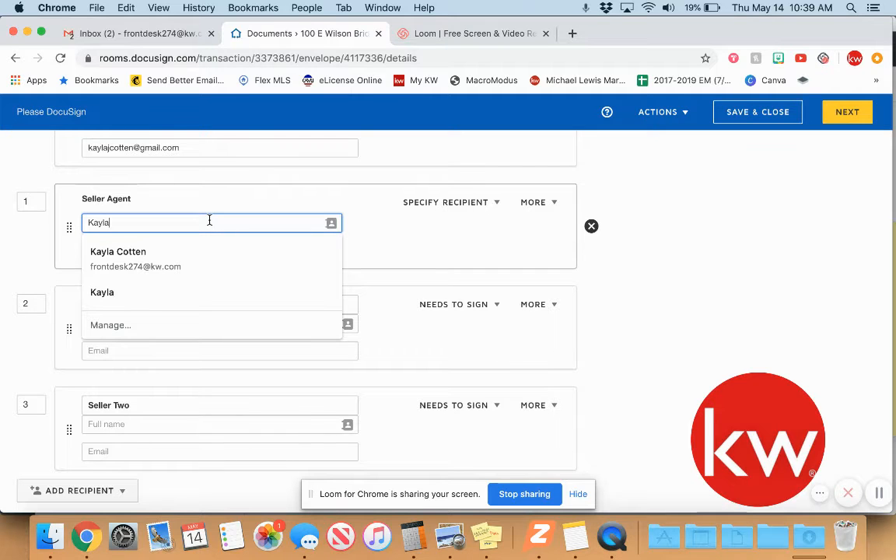
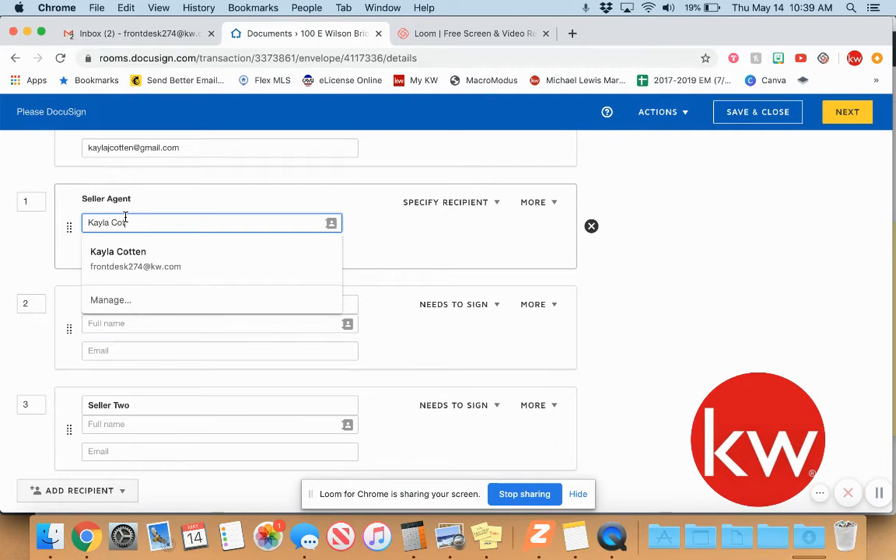
# Enter the seller agent's full name via the contact suggestion and type their e-mail address.
pyautogui.click(118, 252)
pyautogui.click(121, 249)
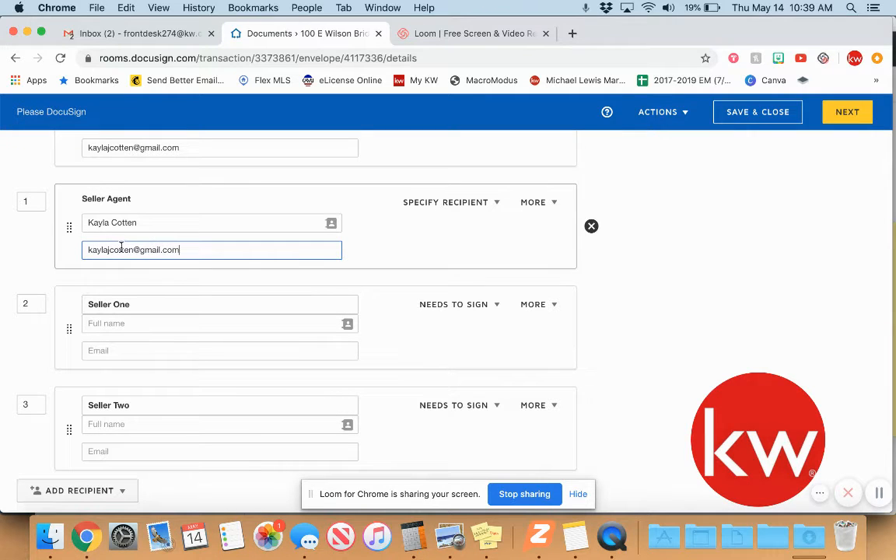
pyautogui.click(20, 255)
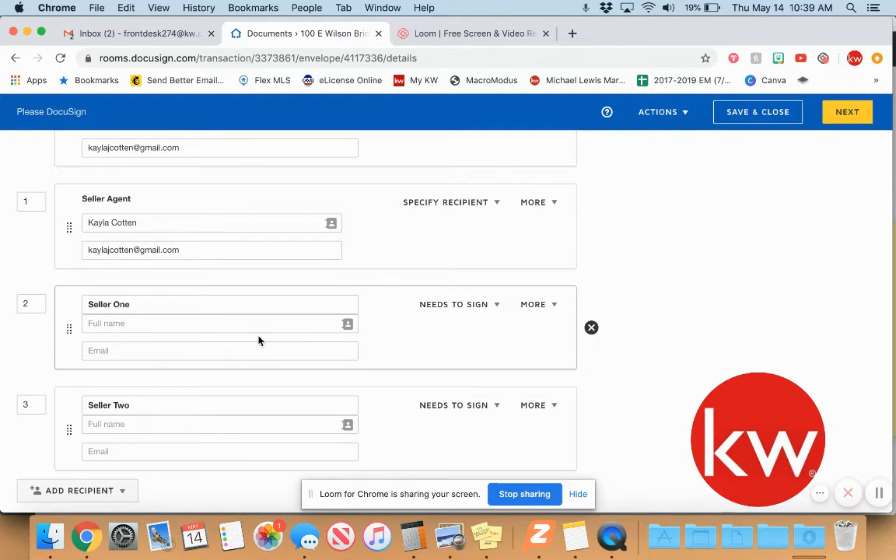
# Review the envelope's recipient list and continue to DocuSign's Add Fields page.
pyautogui.scroll(5, 259, 340)
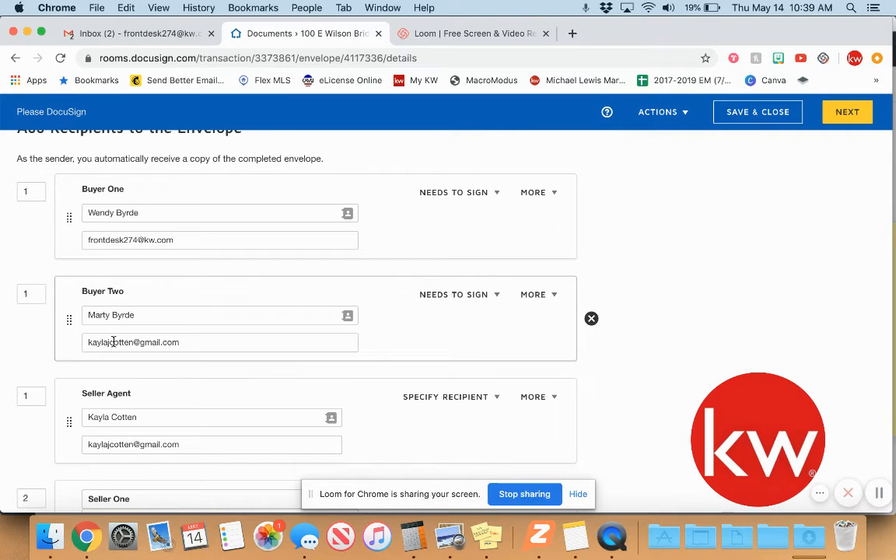
pyautogui.scroll(-4, 114, 340)
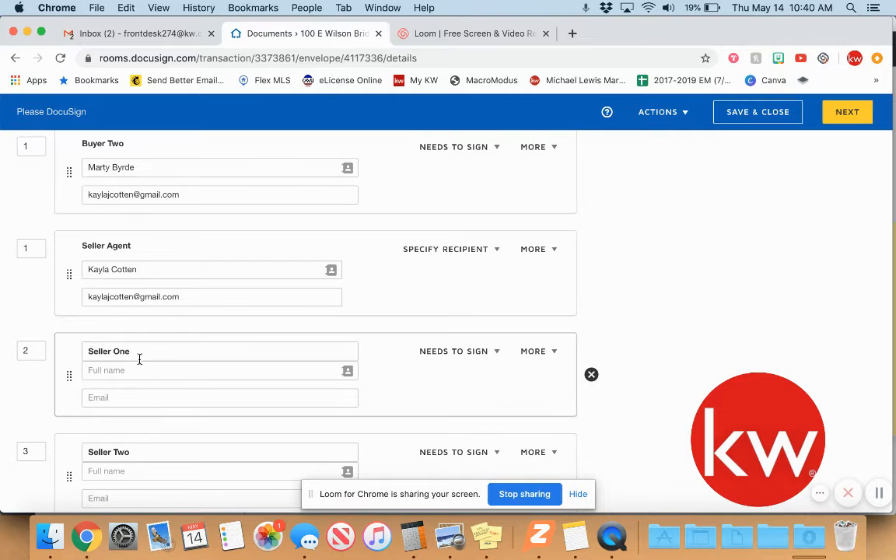
pyautogui.scroll(1, 145, 359)
pyautogui.scroll(-2, 96, 353)
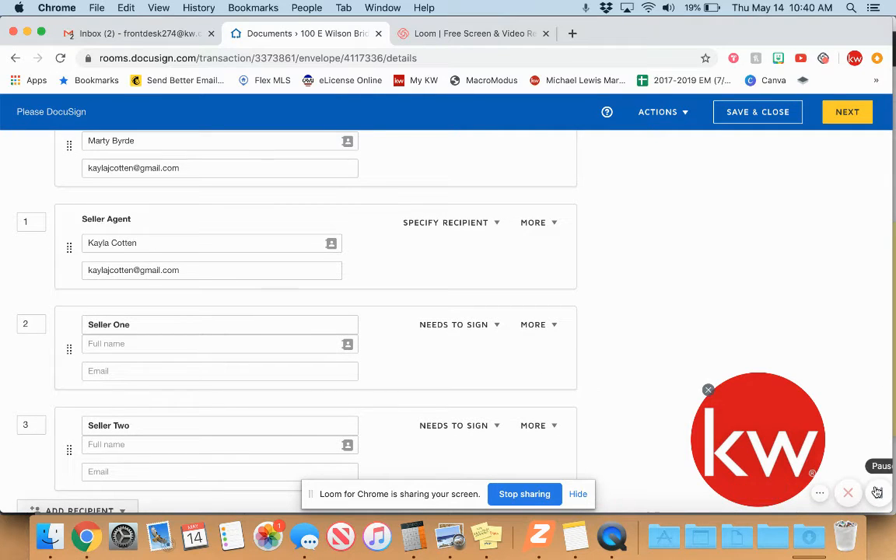
pyautogui.scroll(-3, 537, 377)
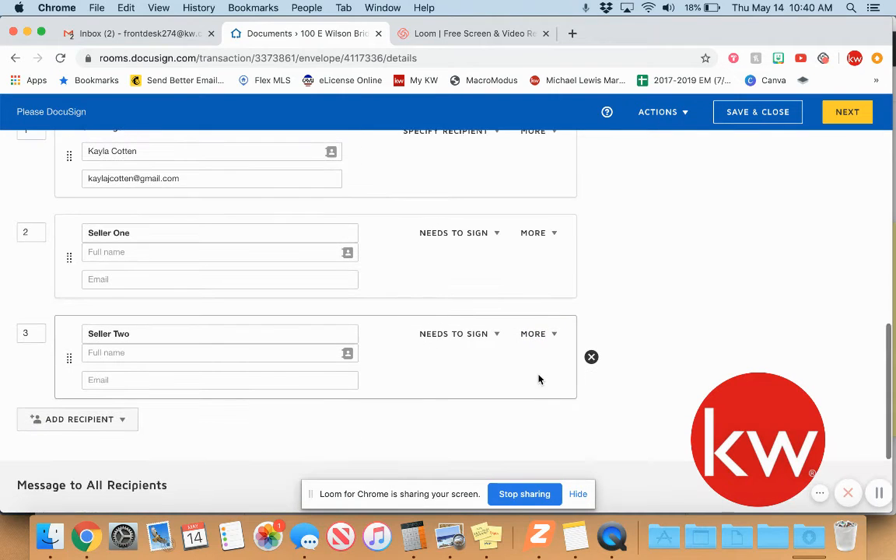
pyautogui.scroll(-4, 538, 377)
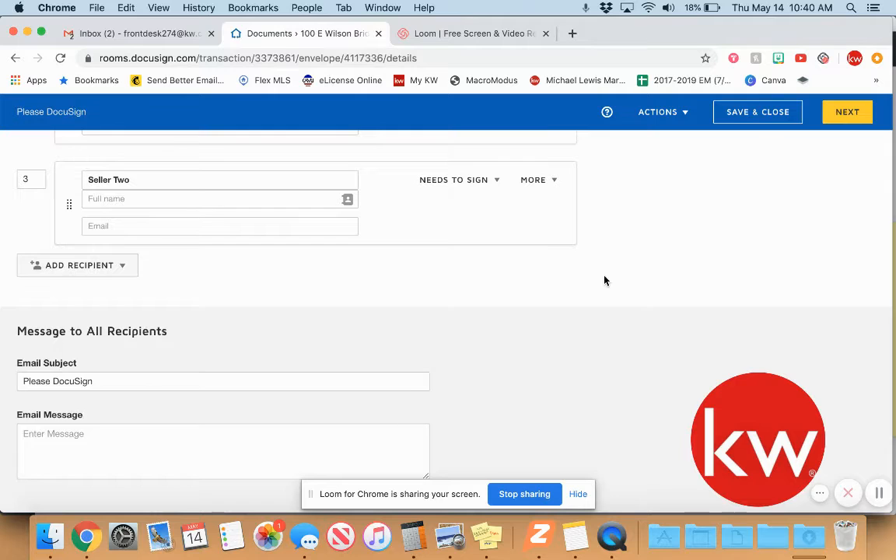
pyautogui.scroll(10, 605, 280)
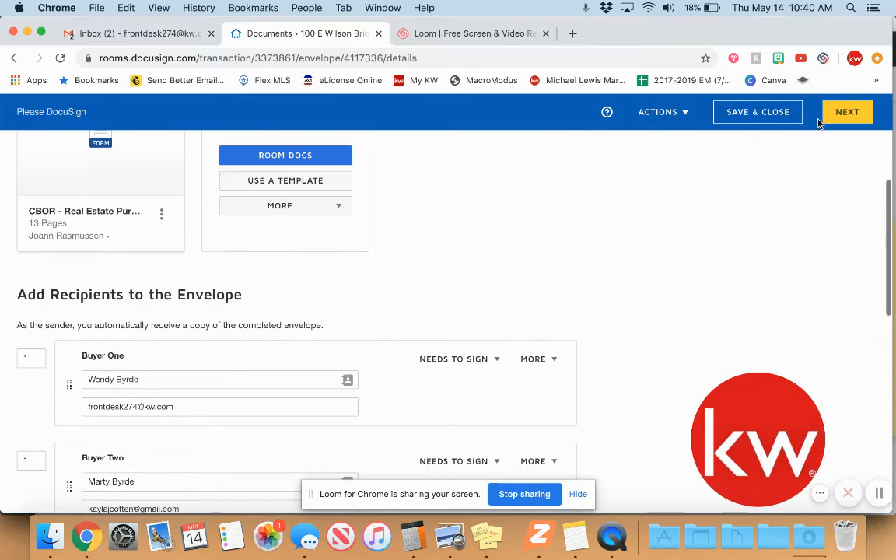
pyautogui.click(856, 114)
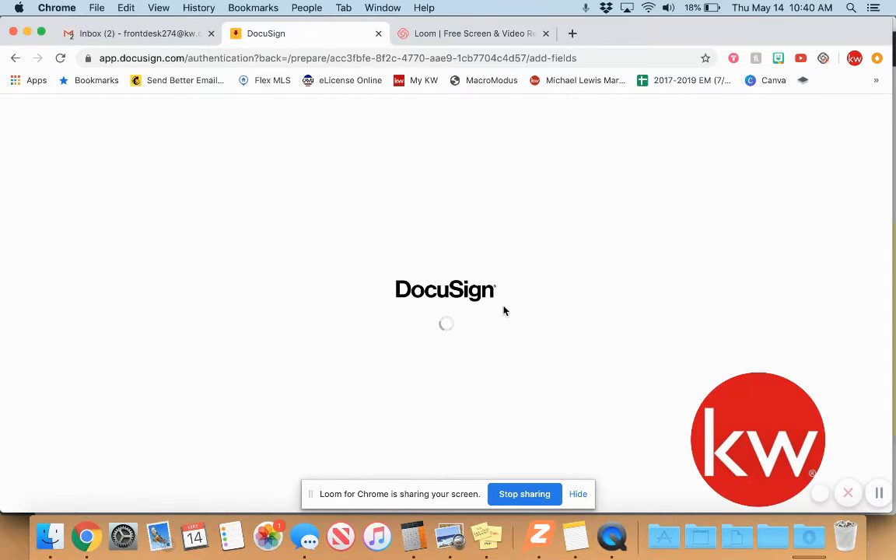
# Once the 13-page contract loads, choose Seller One in the recipient dropdown above Standard Fields.
pyautogui.click(879, 497)
pyautogui.click(876, 497)
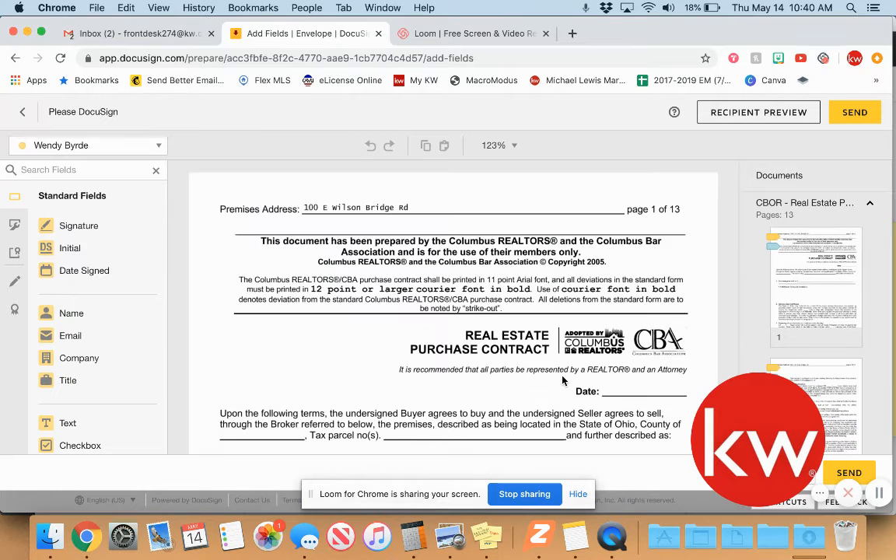
pyautogui.scroll(-4, 484, 322)
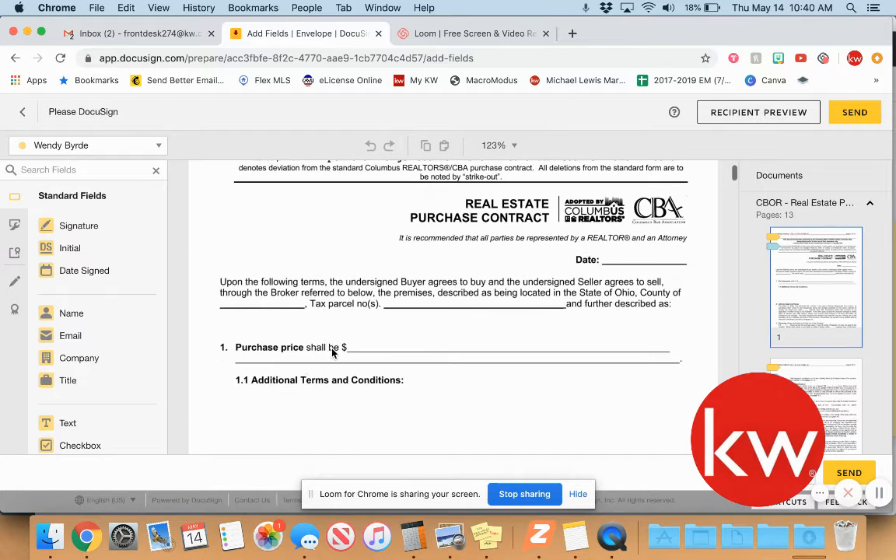
pyautogui.scroll(-3, 438, 337)
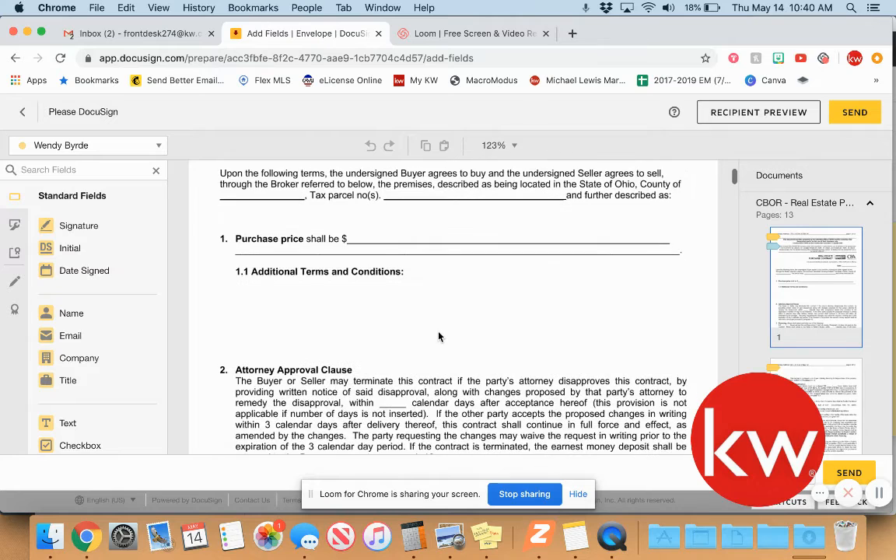
pyautogui.scroll(3, 439, 336)
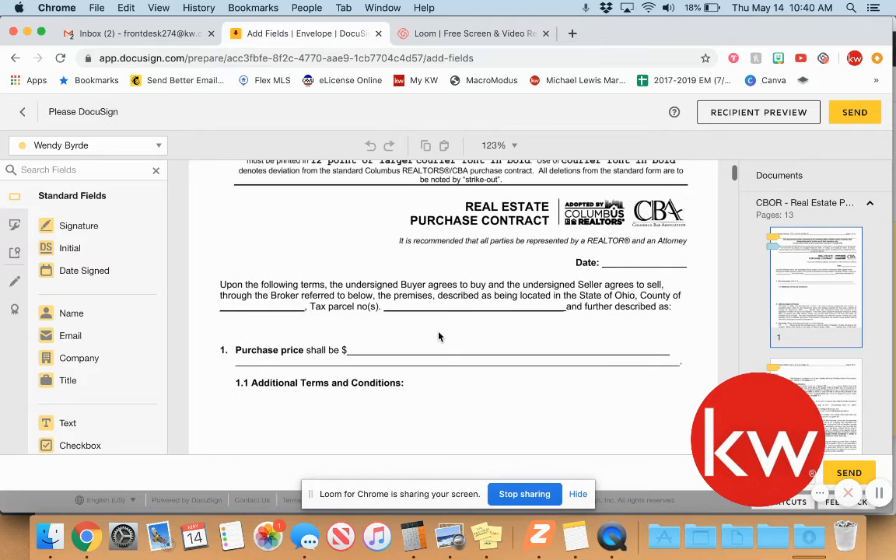
pyautogui.click(147, 145)
pyautogui.click(128, 220)
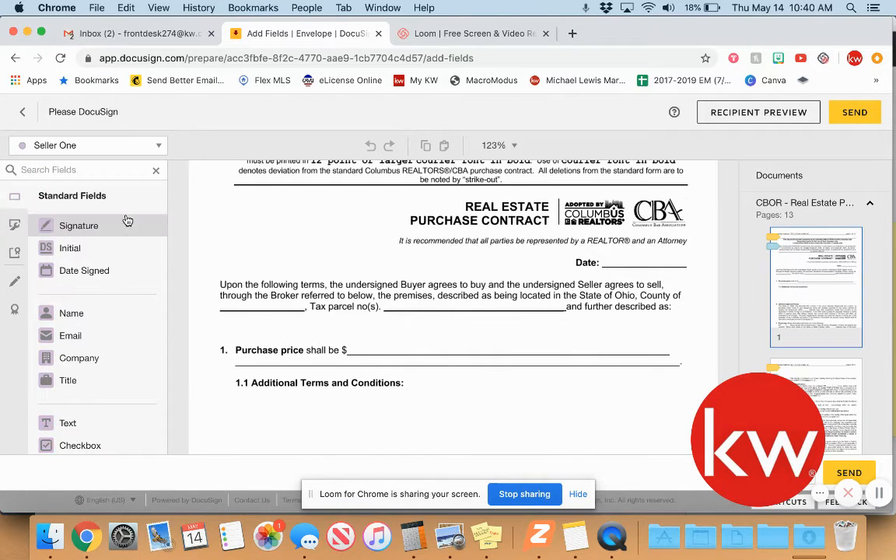
pyautogui.scroll(-15, 553, 352)
pyautogui.scroll(-15, 811, 343)
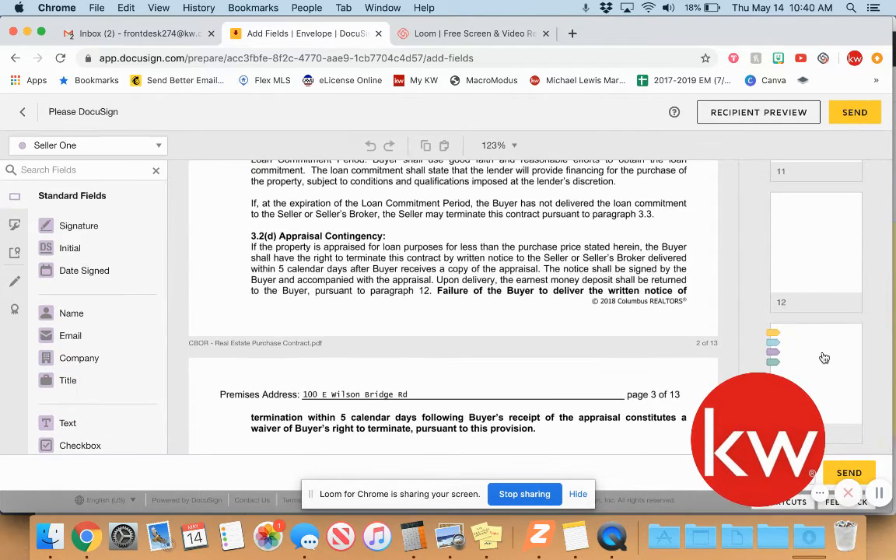
# Switch field placement to Seller Two at the page 13 signature block, then send the envelope.
pyautogui.click(821, 357)
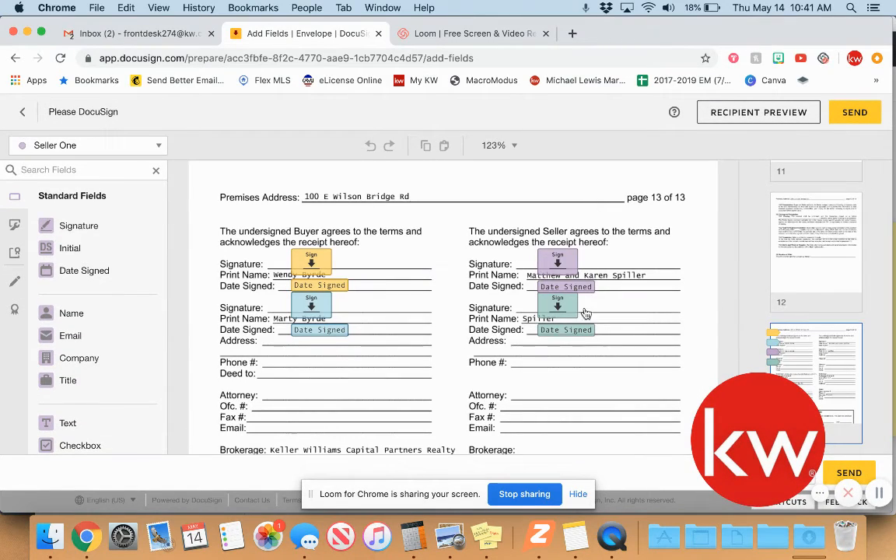
pyautogui.click(152, 148)
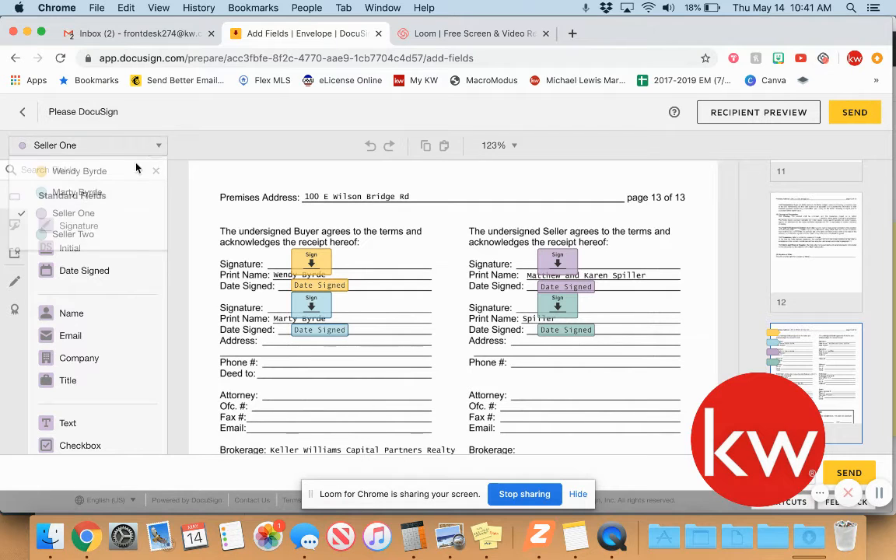
pyautogui.click(73, 235)
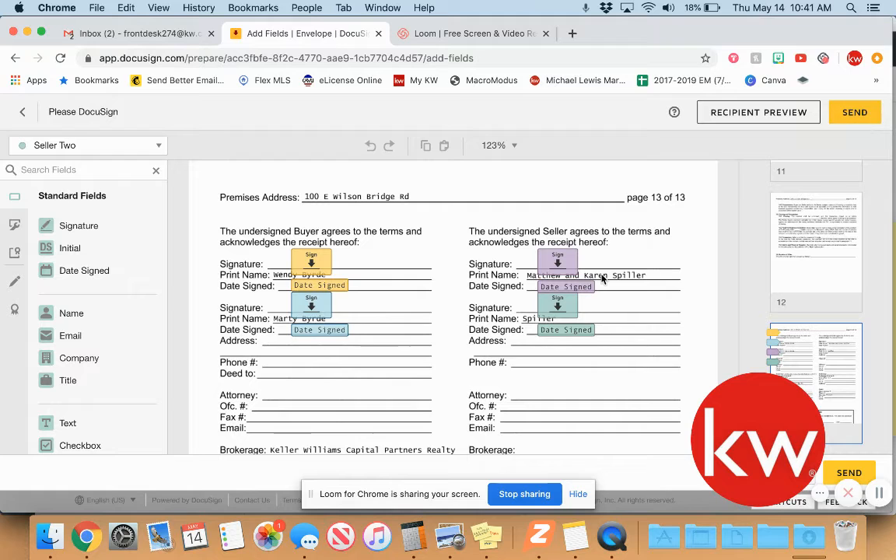
pyautogui.scroll(10, 575, 366)
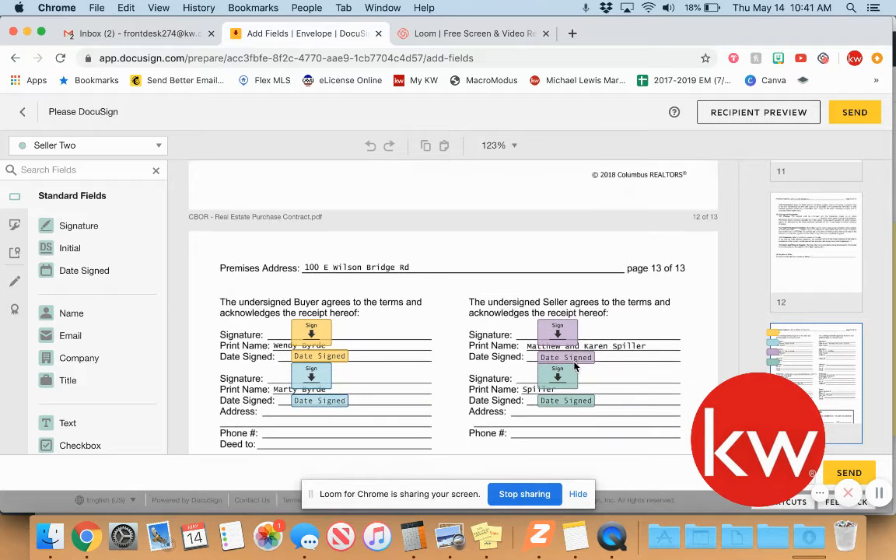
pyautogui.scroll(-10, 575, 366)
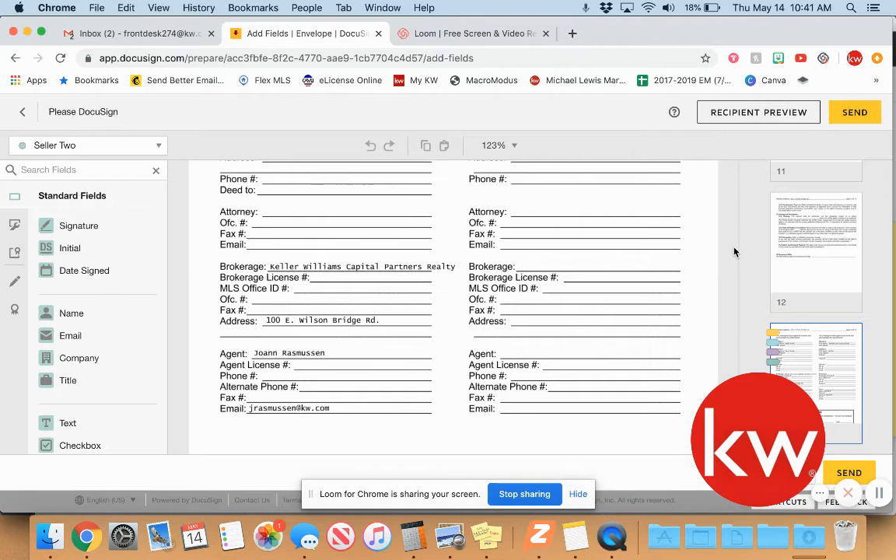
pyautogui.click(859, 113)
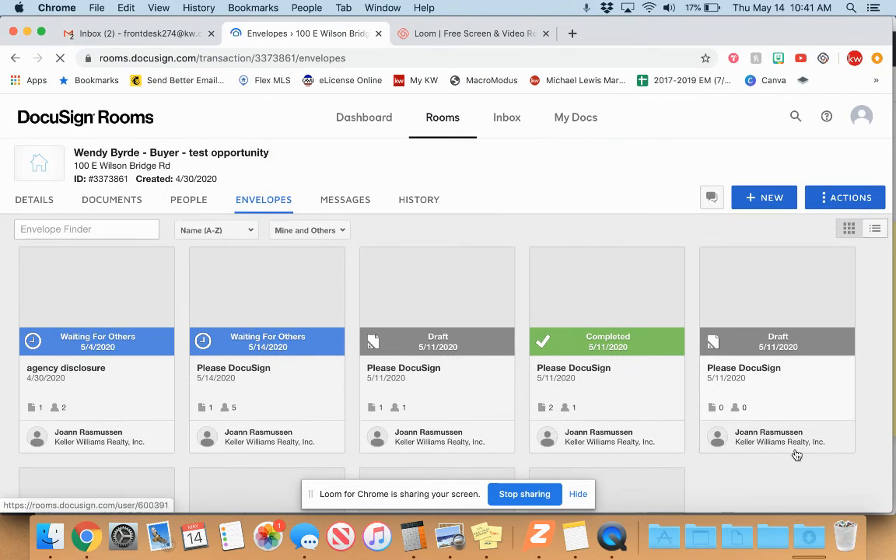
# Open the 'Please DocuSign' envelope marked Waiting For Others, dated 5/14/2020.
pyautogui.scroll(-5, 698, 467)
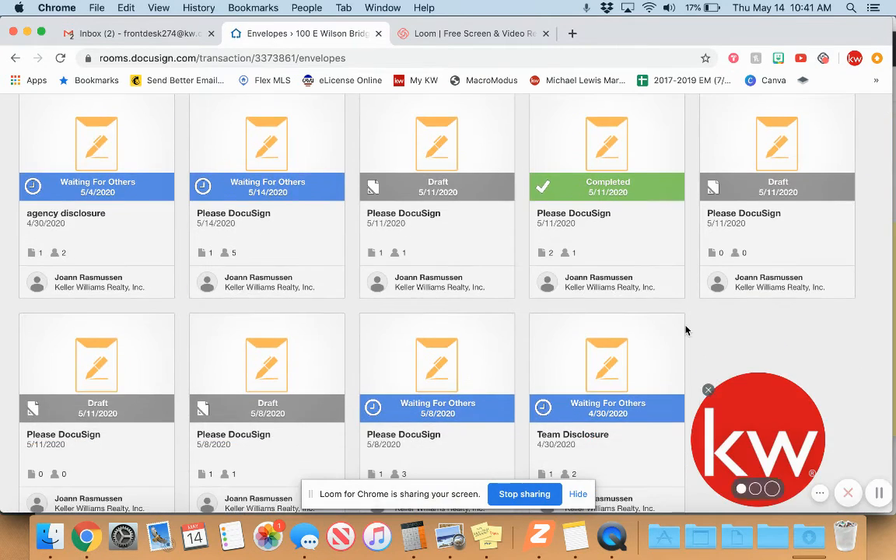
pyautogui.scroll(2, 724, 291)
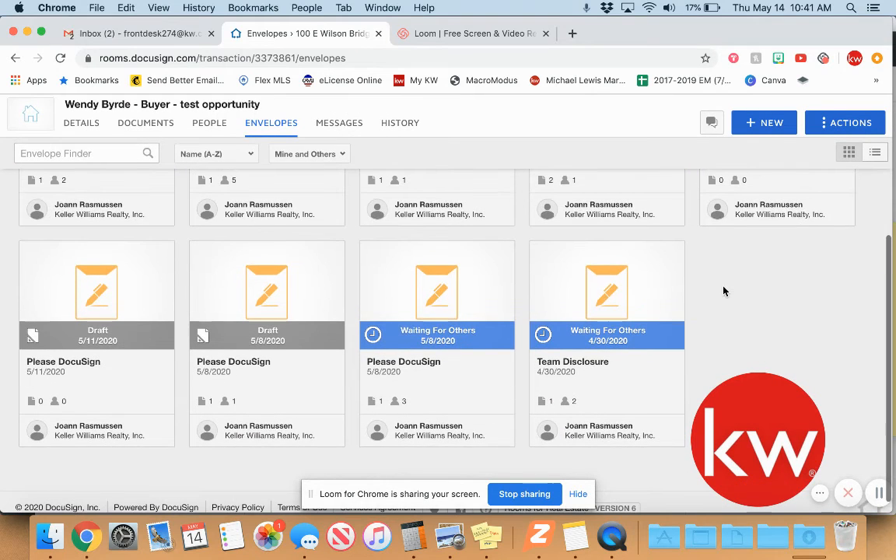
pyautogui.scroll(4, 724, 291)
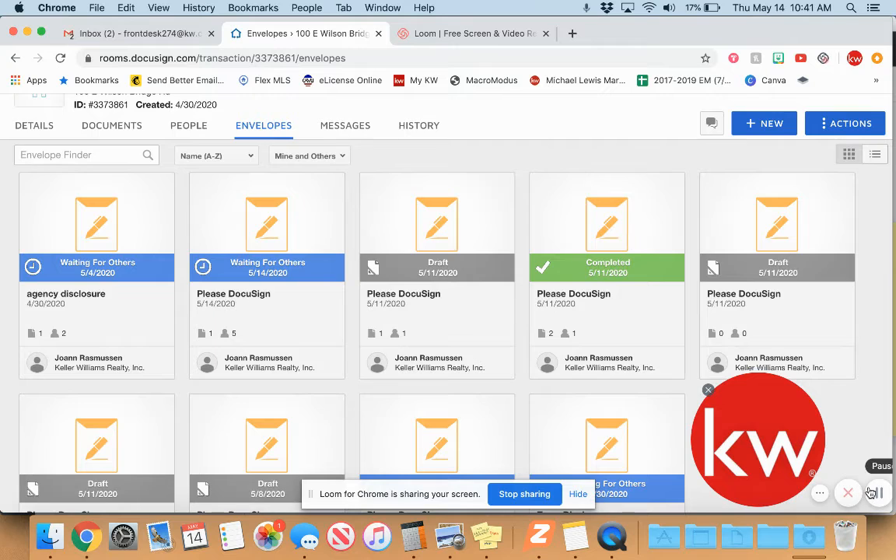
pyautogui.scroll(2, 280, 364)
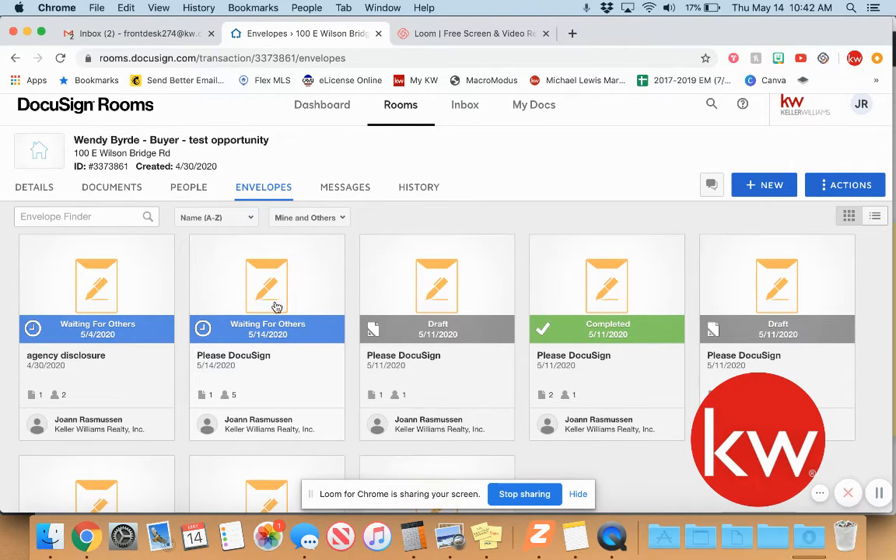
pyautogui.click(274, 310)
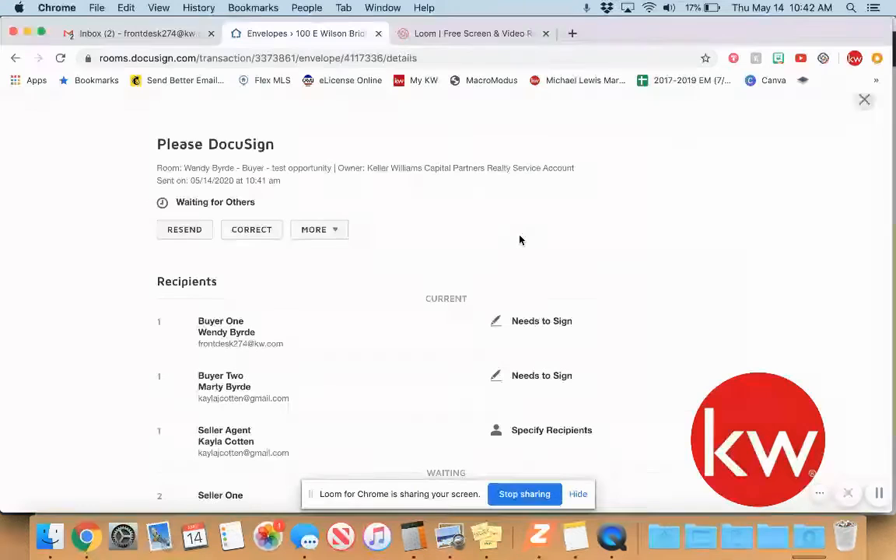
# Check the envelope's recipients, selecting the Seller Agent's e-mail, then switch to the seller agent's signing window.
pyautogui.scroll(-1, 521, 241)
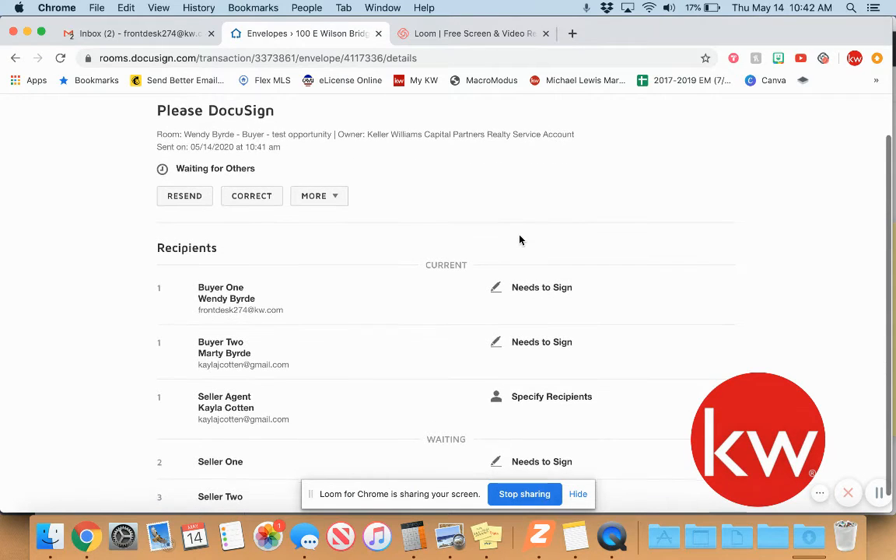
pyautogui.scroll(-2, 520, 240)
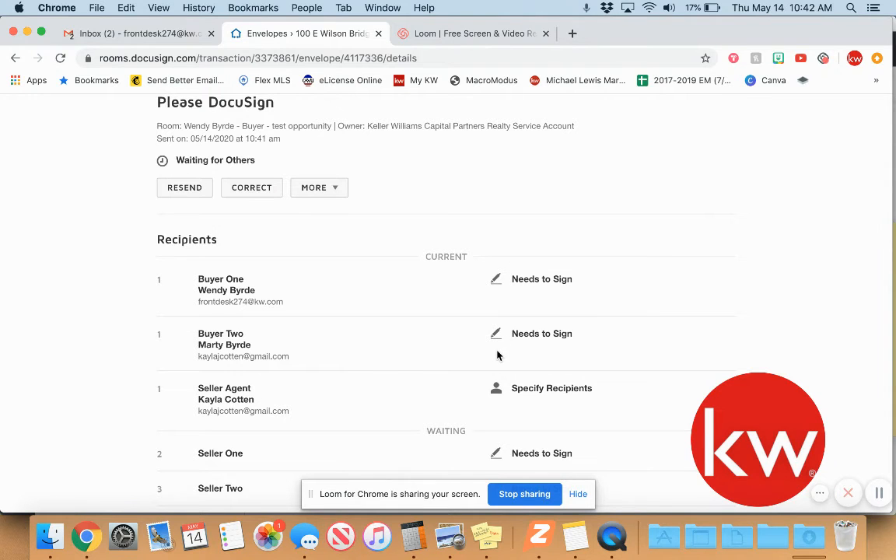
pyautogui.scroll(-1, 506, 350)
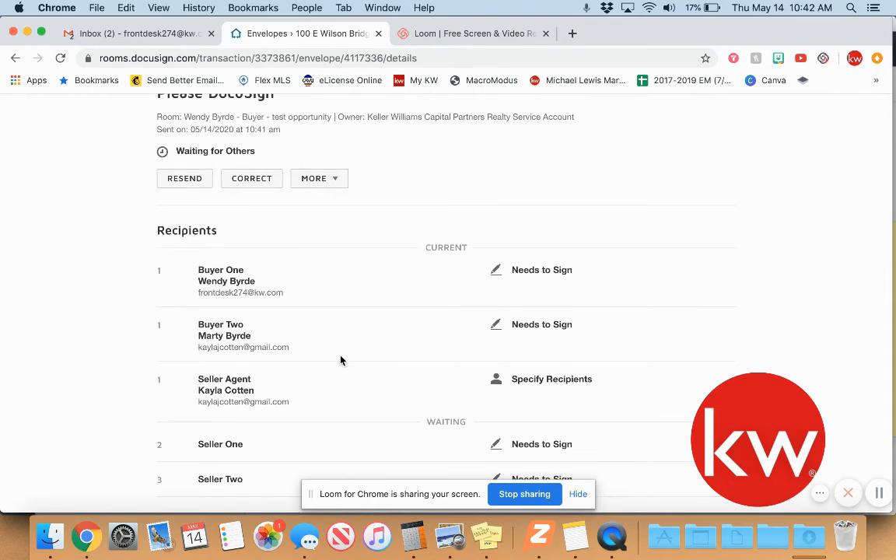
pyautogui.tripleClick(224, 402)
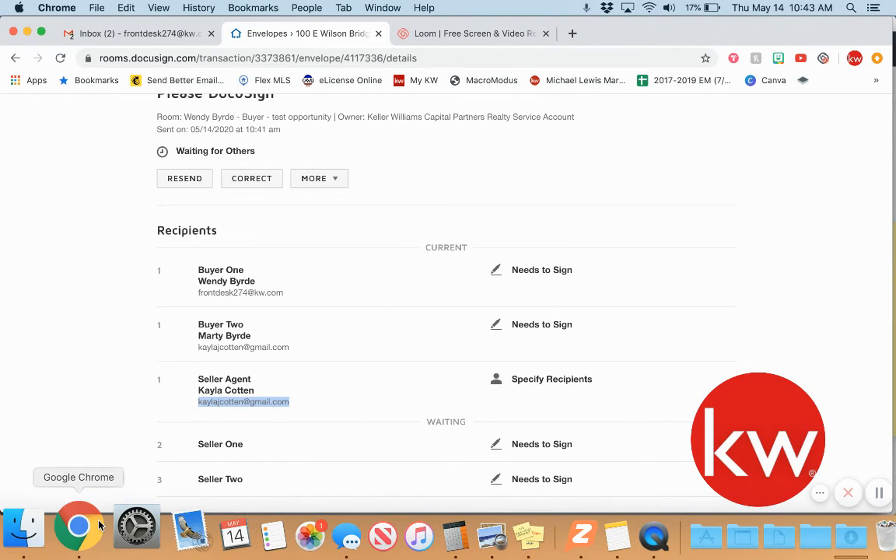
pyautogui.rightClick(82, 532)
pyautogui.click(179, 288)
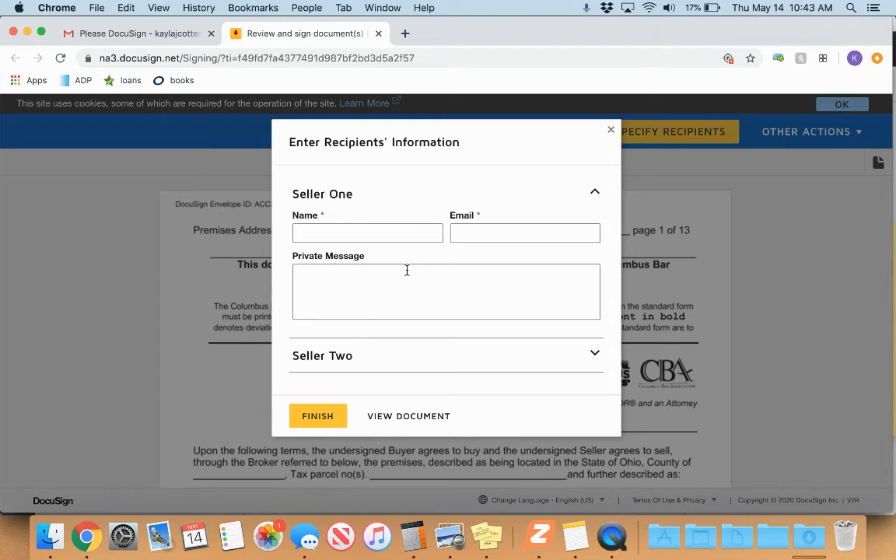
# Enter Seller One's name as 'Seller1' with a placeholder e-mail address.
pyautogui.click(352, 233)
pyautogui.write('KaylaC')
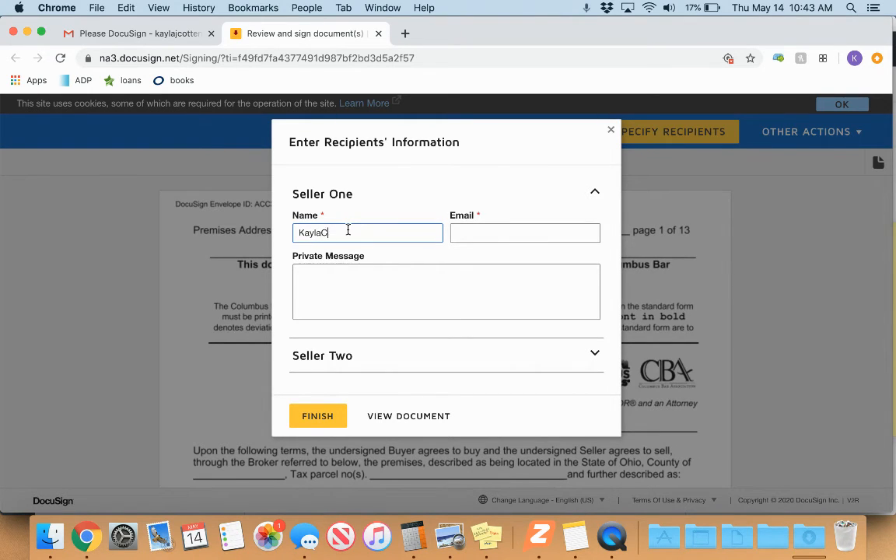
pyautogui.press('BackSpace')
pyautogui.press('BackSpace')
pyautogui.press('BackSpace')
pyautogui.press('BackSpace')
pyautogui.press('BackSpace')
pyautogui.press('BackSpace')
pyautogui.write('Sl')
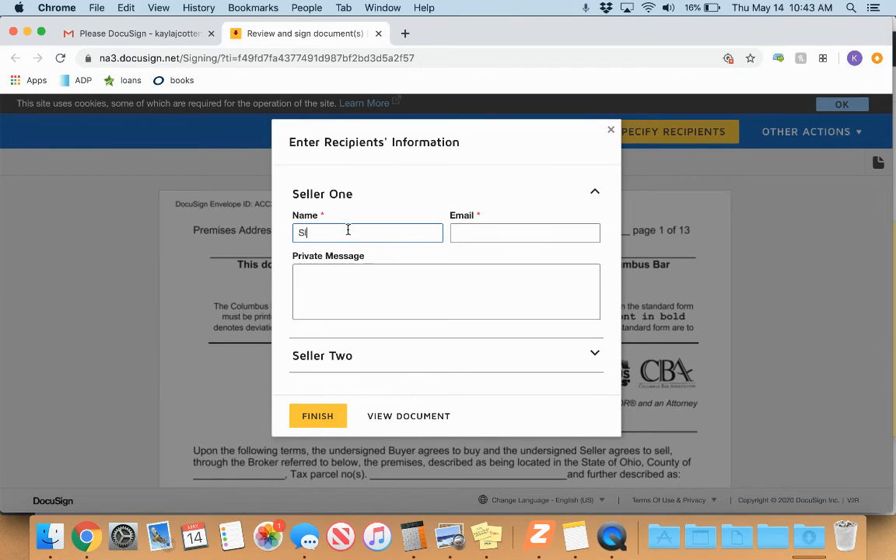
pyautogui.write('ller1')
pyautogui.press('Tab')
pyautogui.write('Ema')
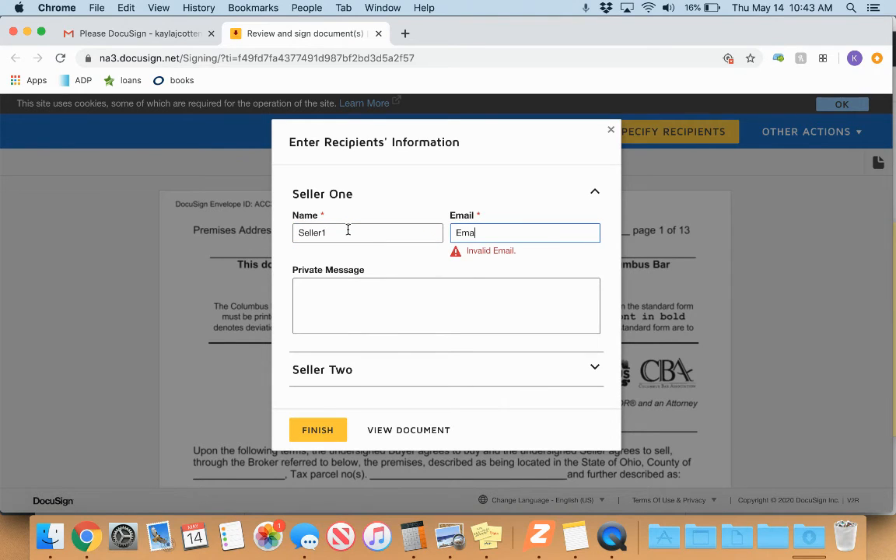
pyautogui.write('il@email.com')
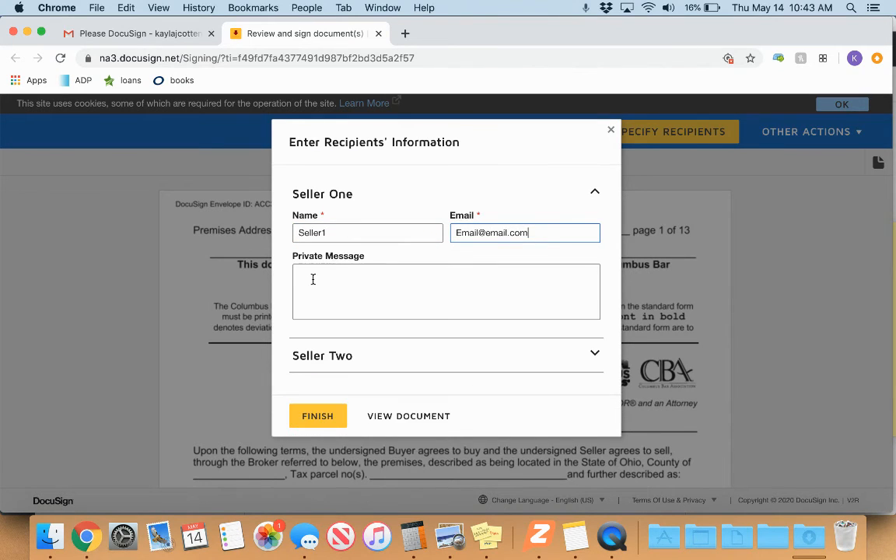
pyautogui.click(402, 294)
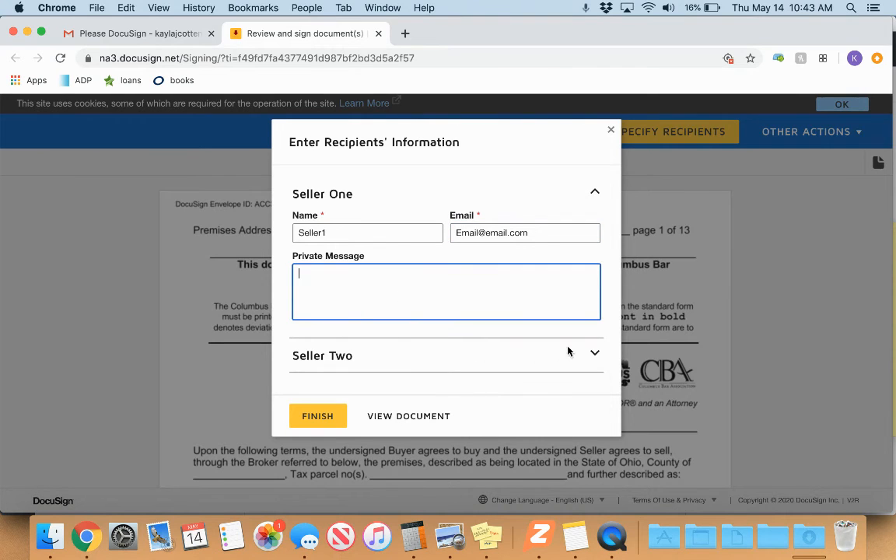
# Enter Seller Two's name as 'Seller2' with a second placeholder e-mail address.
pyautogui.click(594, 353)
pyautogui.click(340, 393)
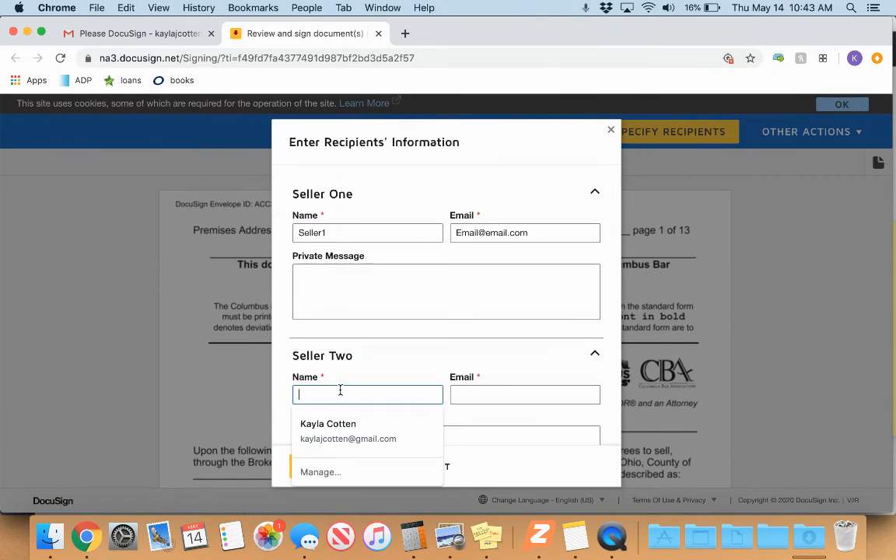
pyautogui.write('Seller2')
pyautogui.press('Tab')
pyautogui.write('em')
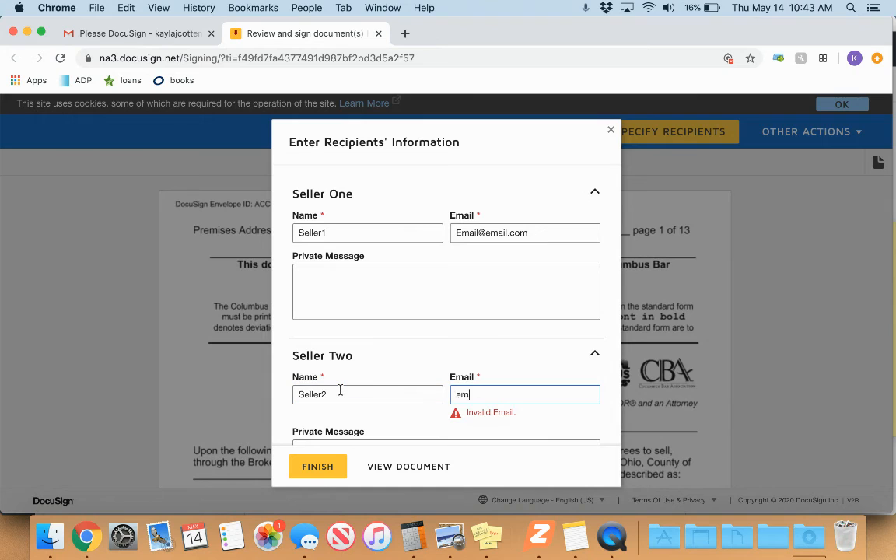
pyautogui.write('ail2@email.com')
pyautogui.click(404, 388)
# Switch back to the DocuSign Rooms envelope details window through the Dock.
pyautogui.scroll(-2, 406, 381)
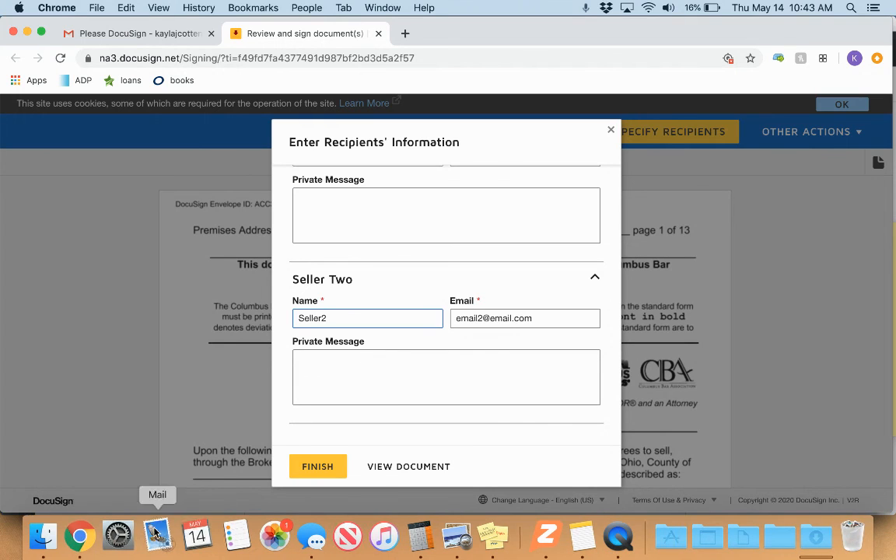
pyautogui.rightClick(90, 535)
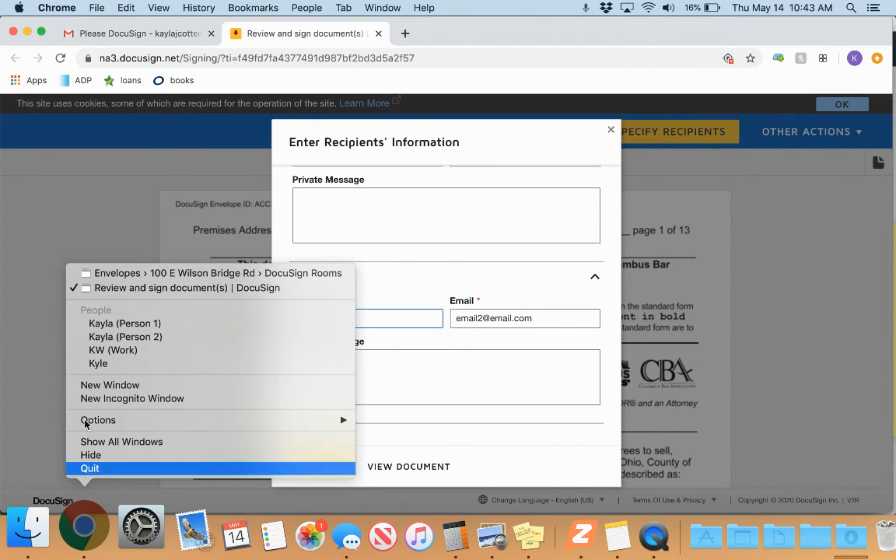
pyautogui.click(154, 274)
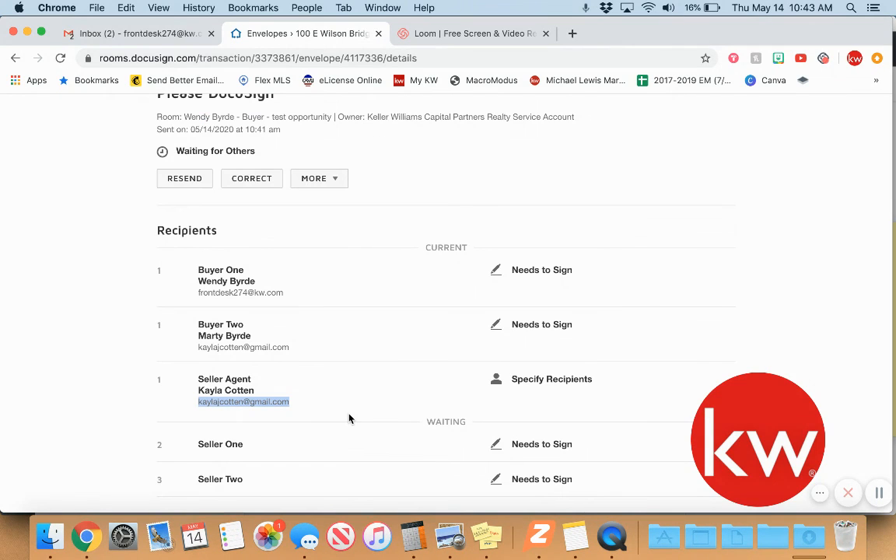